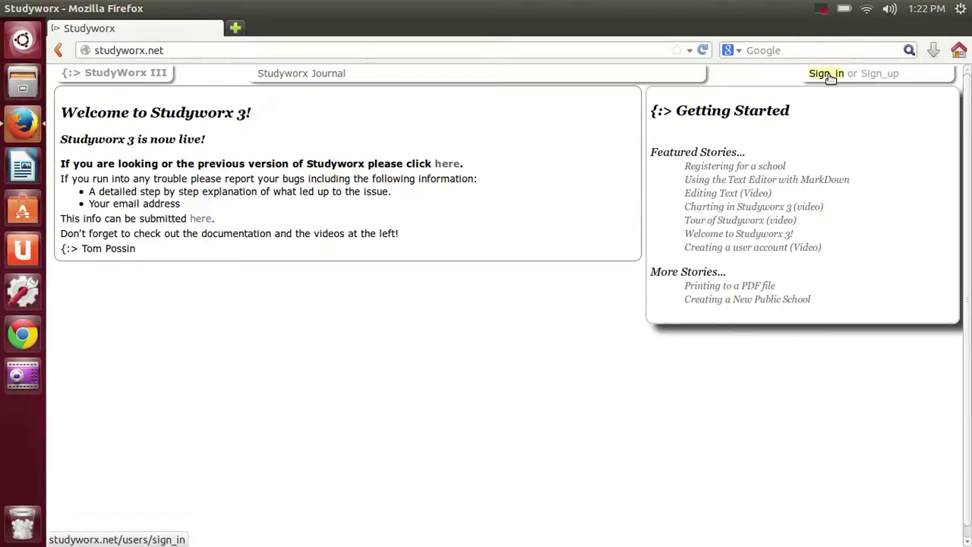
Sign in with the account e-mail and password, with Remember me ticked
{"action": "left_click", "coordinate": [826, 74]}
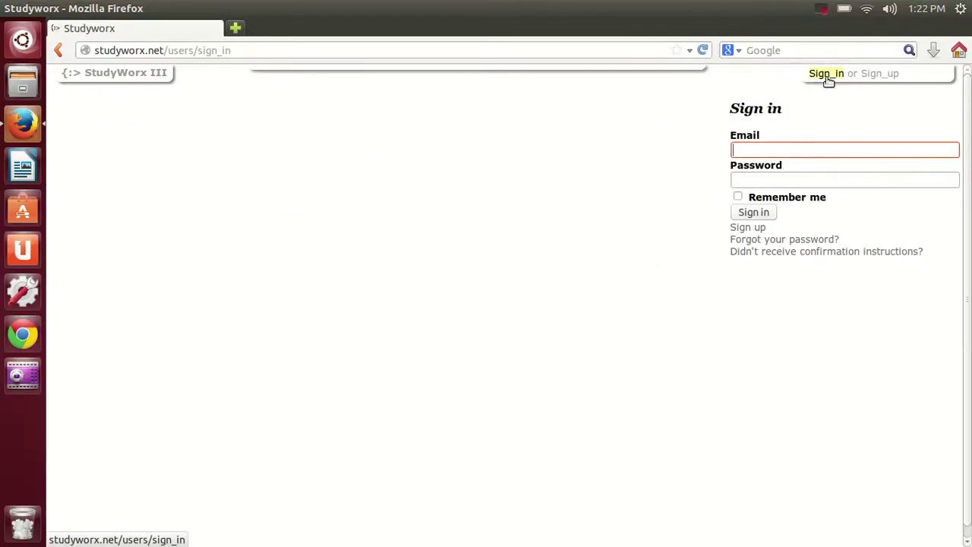
{"action": "type", "text": "badboys"}
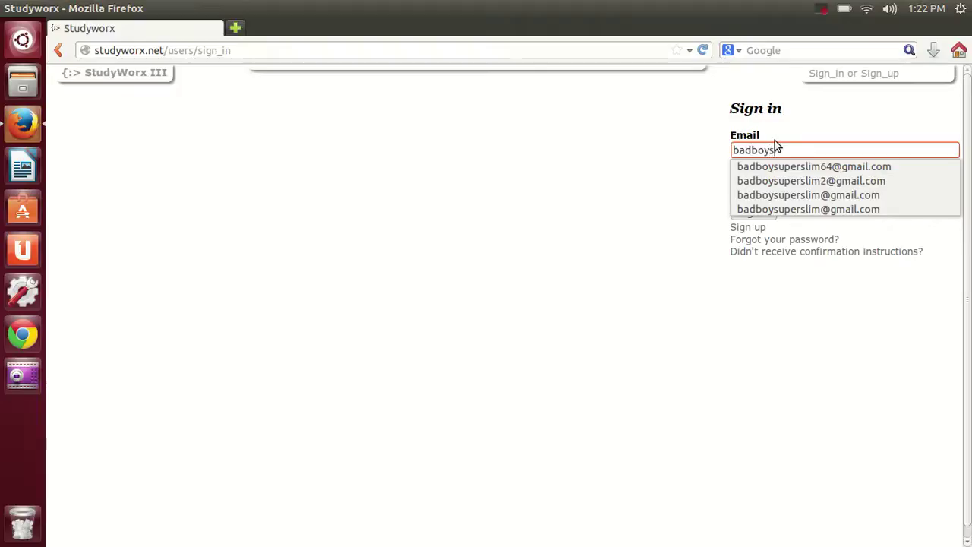
{"action": "key", "text": "Tab"}
{"action": "type", "text": "*************"}
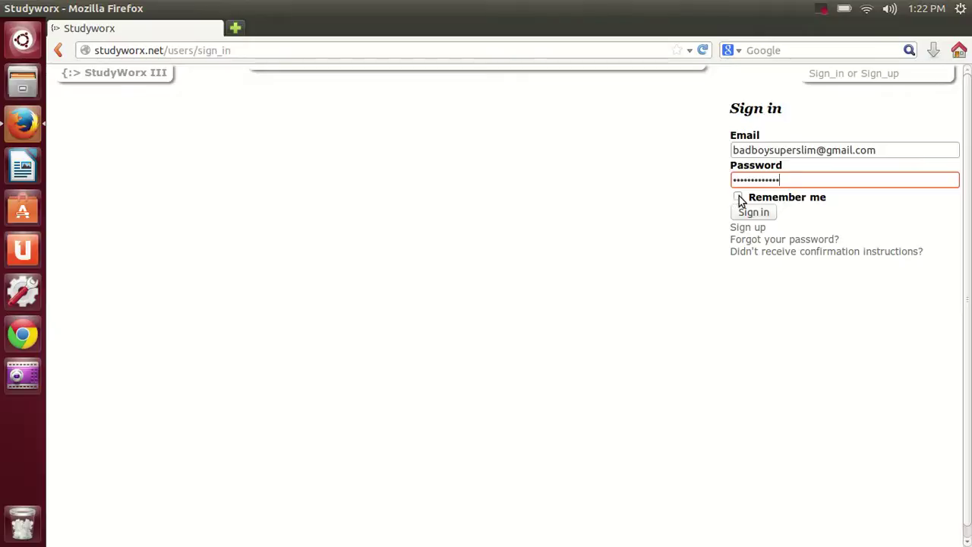
{"action": "left_click", "coordinate": [737, 199]}
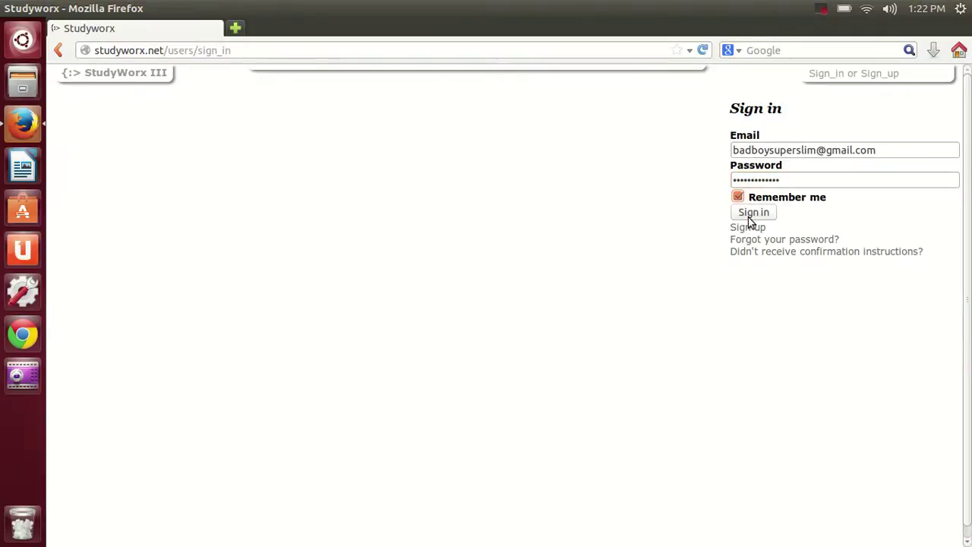
{"action": "left_click", "coordinate": [751, 213]}
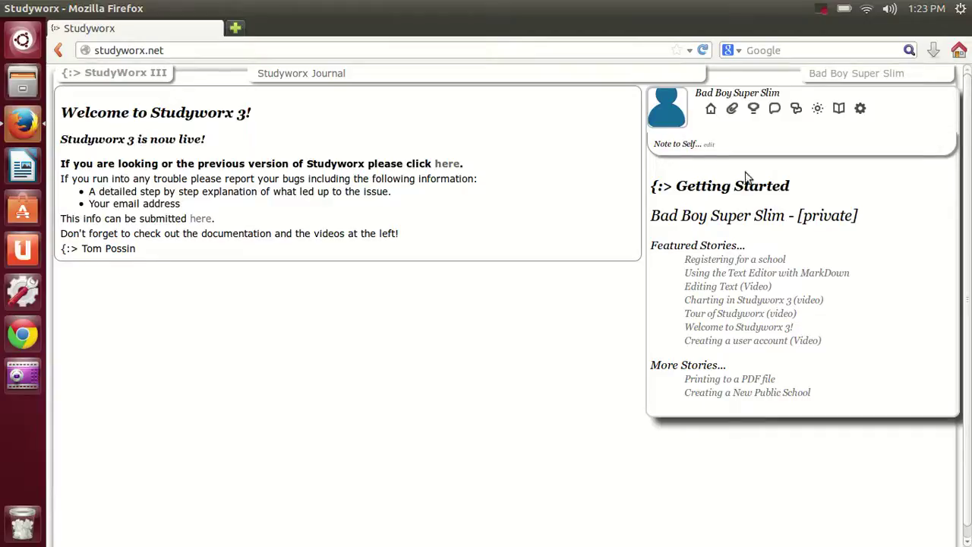
Open the profile edit page from the avatar in the user panel
{"action": "left_click", "coordinate": [680, 116]}
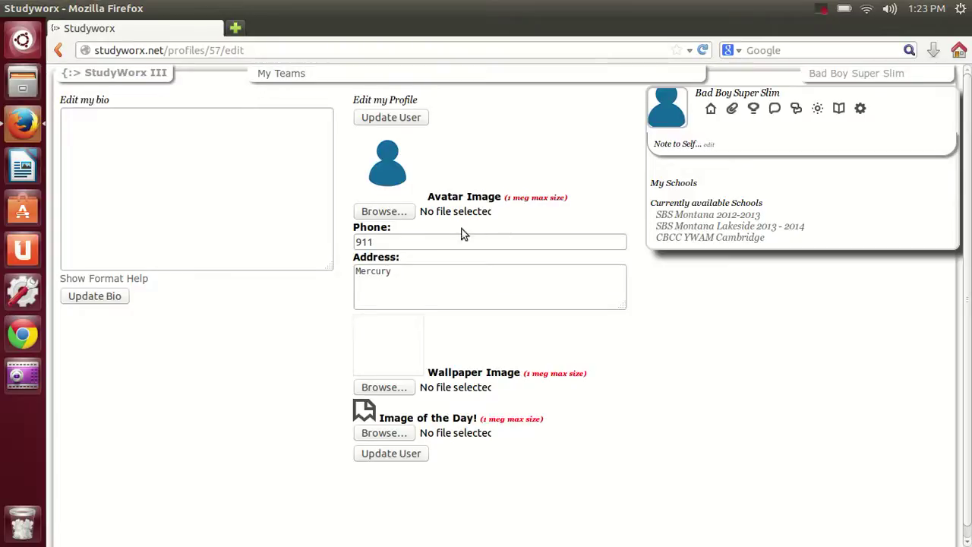
Upload Profile Pic.jpg as the avatar image and save the profile
{"action": "left_click", "coordinate": [400, 215]}
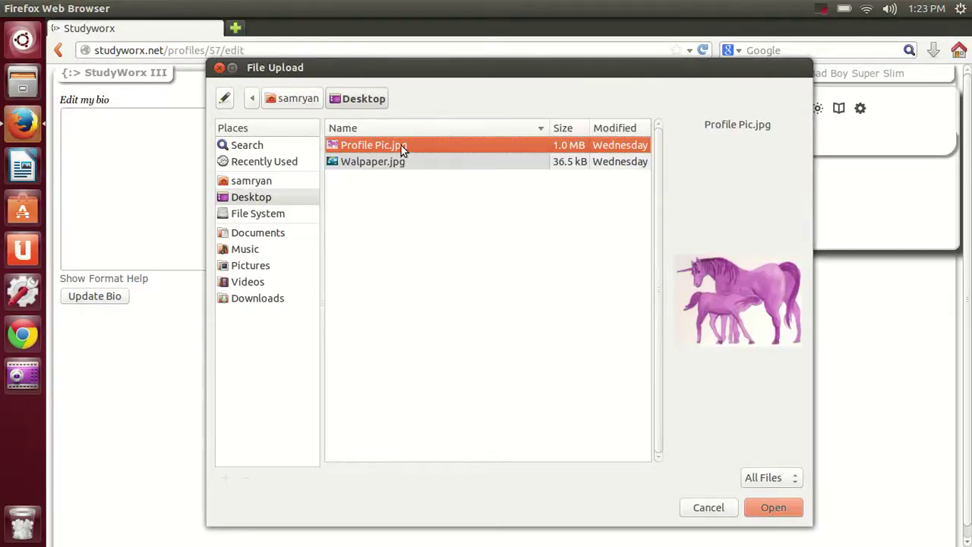
{"action": "left_click", "coordinate": [769, 513]}
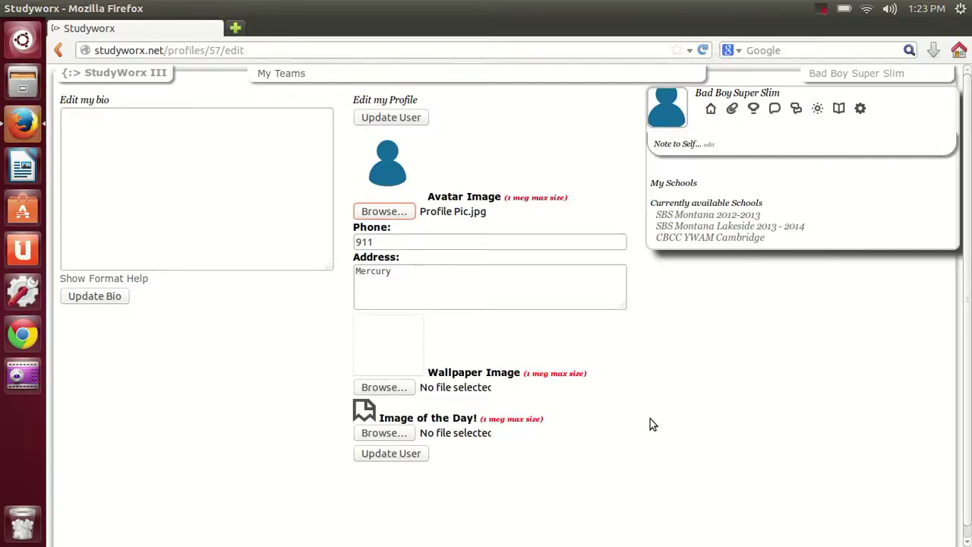
{"action": "left_click", "coordinate": [405, 455]}
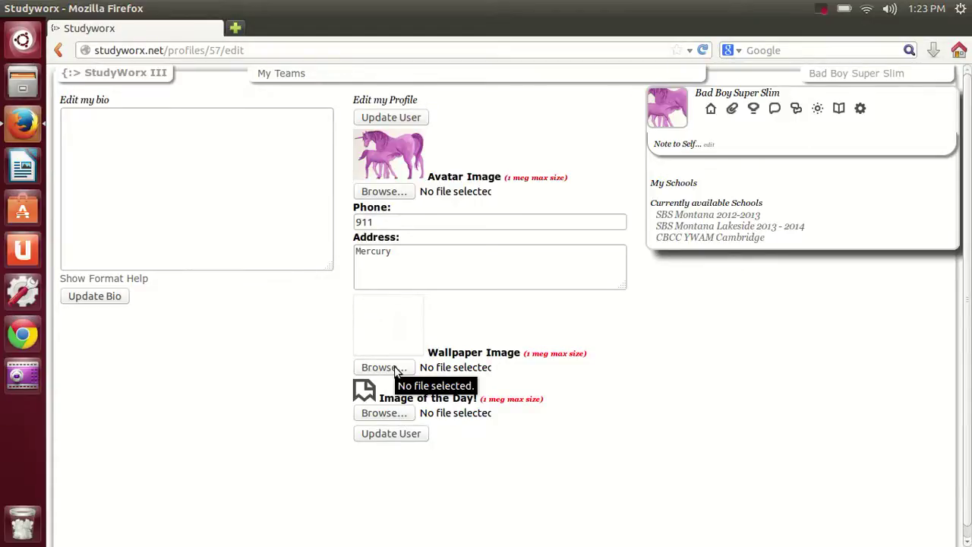
Set Walpaper.jpg as the profile wallpaper image and save the profile
{"action": "left_click", "coordinate": [383, 367]}
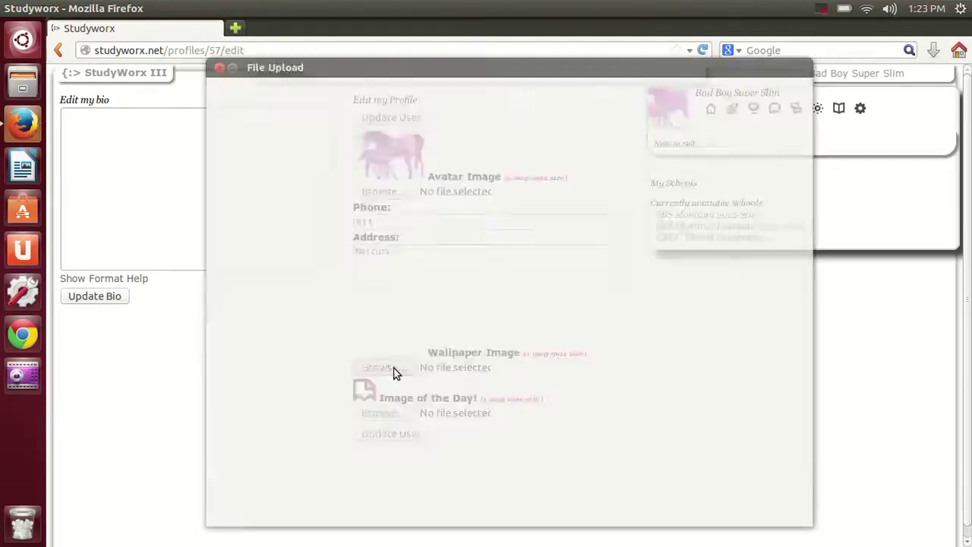
{"action": "left_click", "coordinate": [373, 162]}
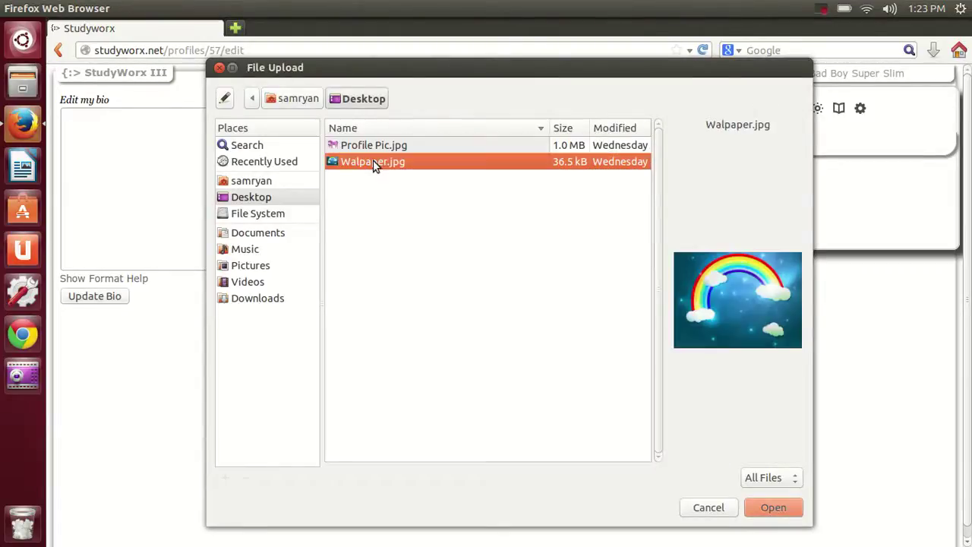
{"action": "left_click", "coordinate": [763, 507]}
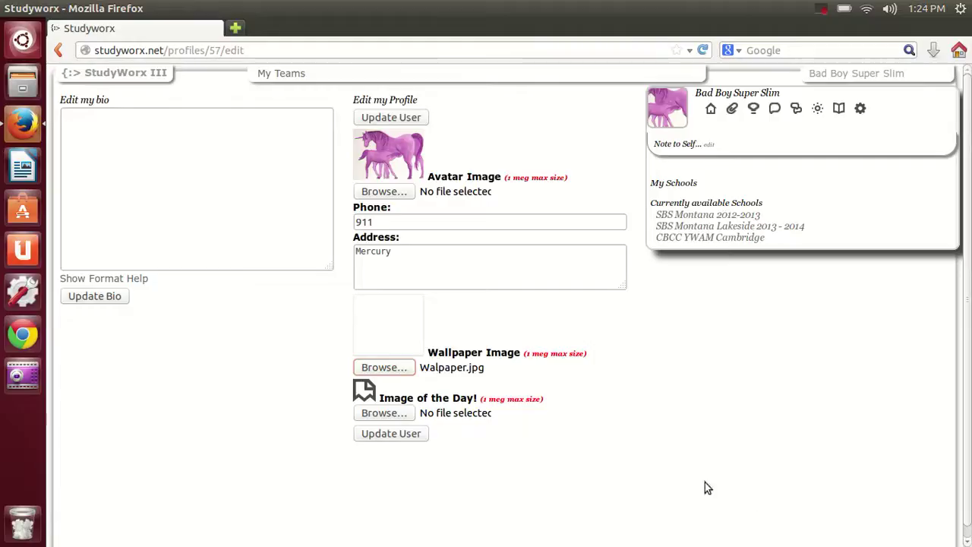
{"action": "left_click", "coordinate": [417, 437]}
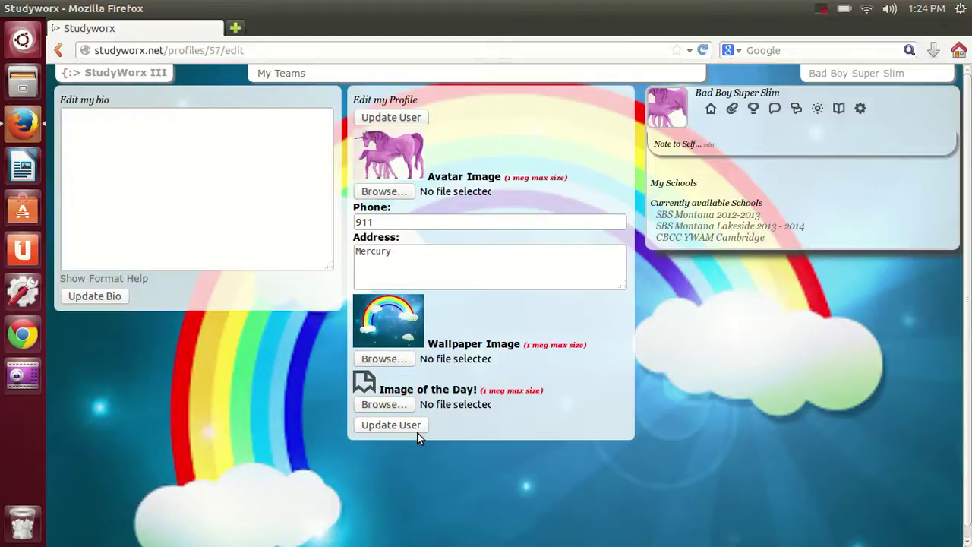
{"action": "left_click", "coordinate": [168, 182]}
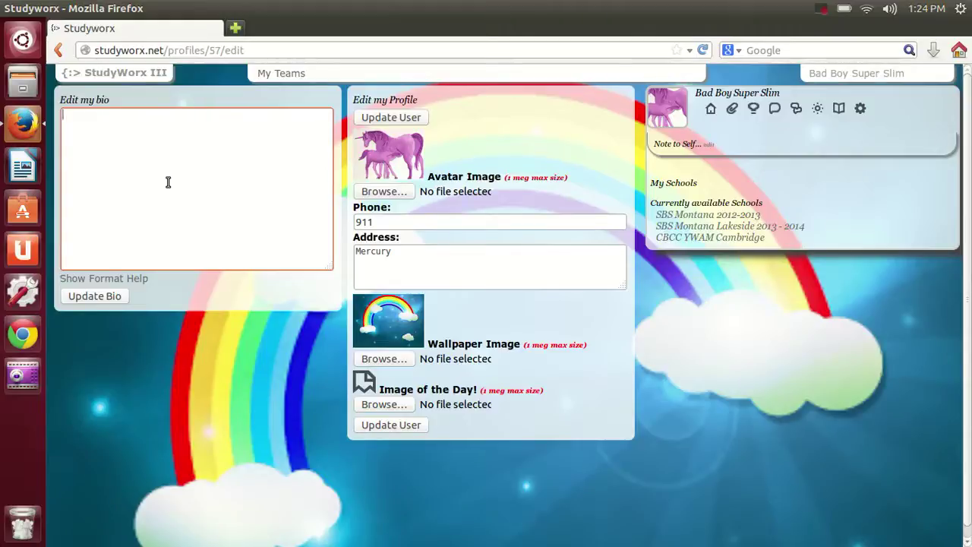
Save the bio 'I wrestled a bear once. I have swaid socks. I don't floss, so watch out!!!'
{"action": "type", "text": "I wrestled a bear once.  I have swaid socks.  I don't floss, so watch out!!!"}
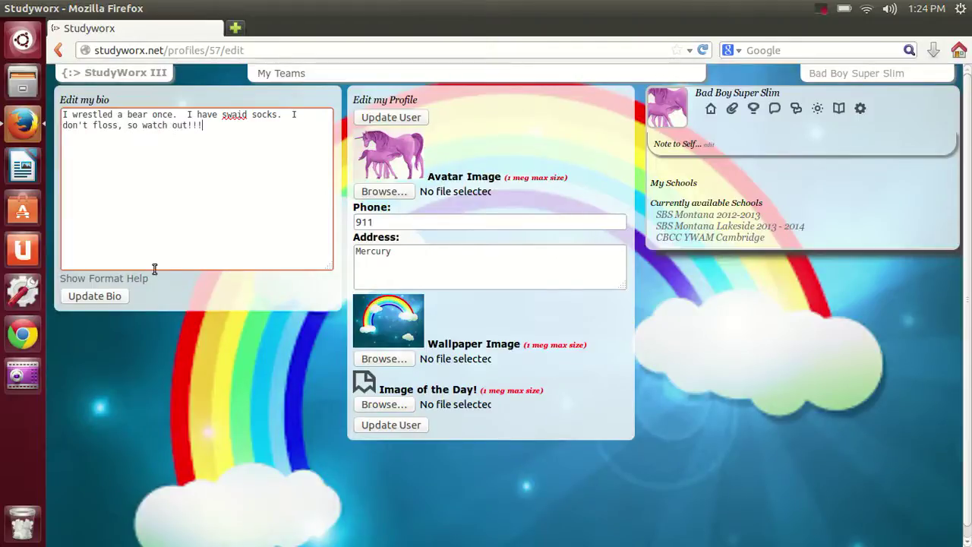
{"action": "left_click", "coordinate": [108, 297]}
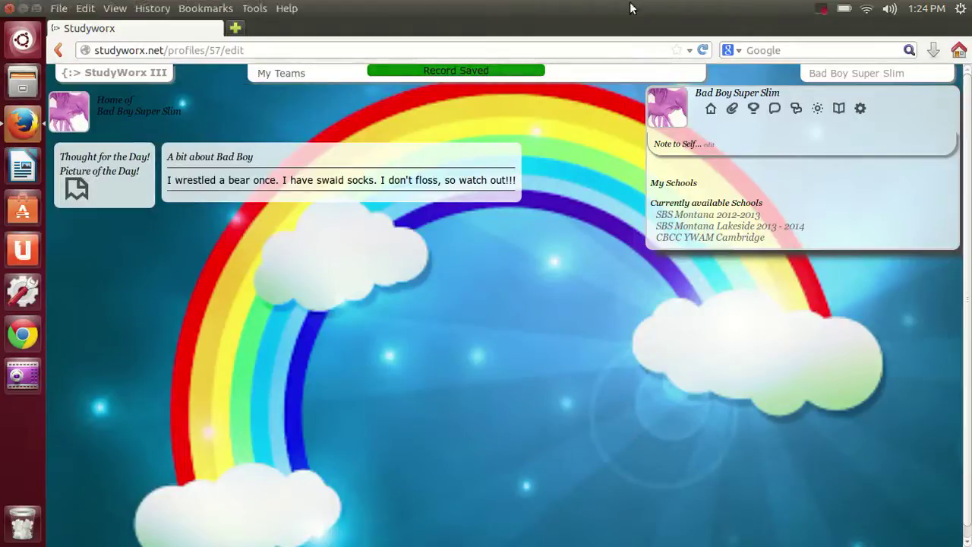
{"action": "left_click", "coordinate": [671, 115]}
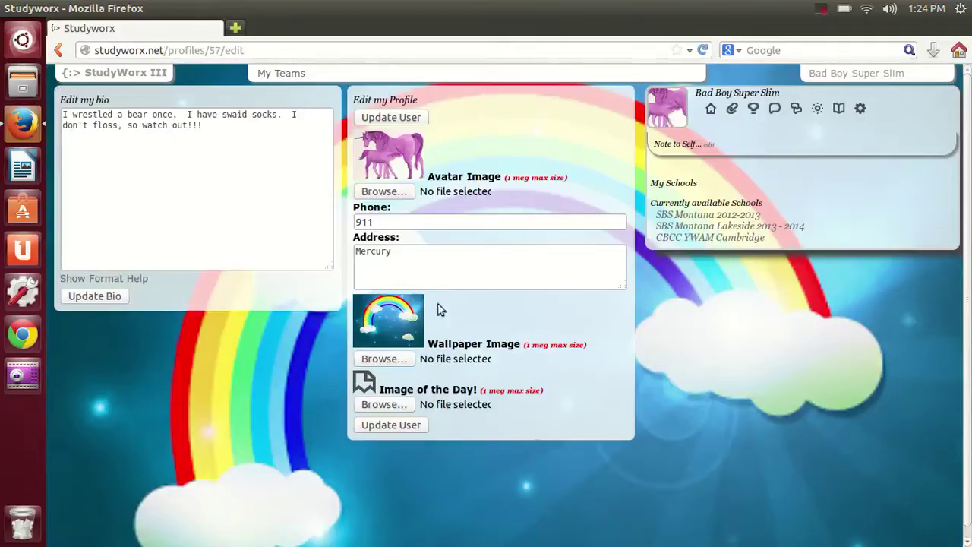
Replace the old profile address with the new address and save the profile
{"action": "left_click", "coordinate": [413, 255]}
{"action": "key", "text": "BackSpace"}
{"action": "key", "text": "BackSpace"}
{"action": "key", "text": "BackSpace"}
{"action": "key", "text": "BackSpace"}
{"action": "key", "text": "BackSpace"}
{"action": "key", "text": "BackSpace"}
{"action": "key", "text": "BackSpace"}
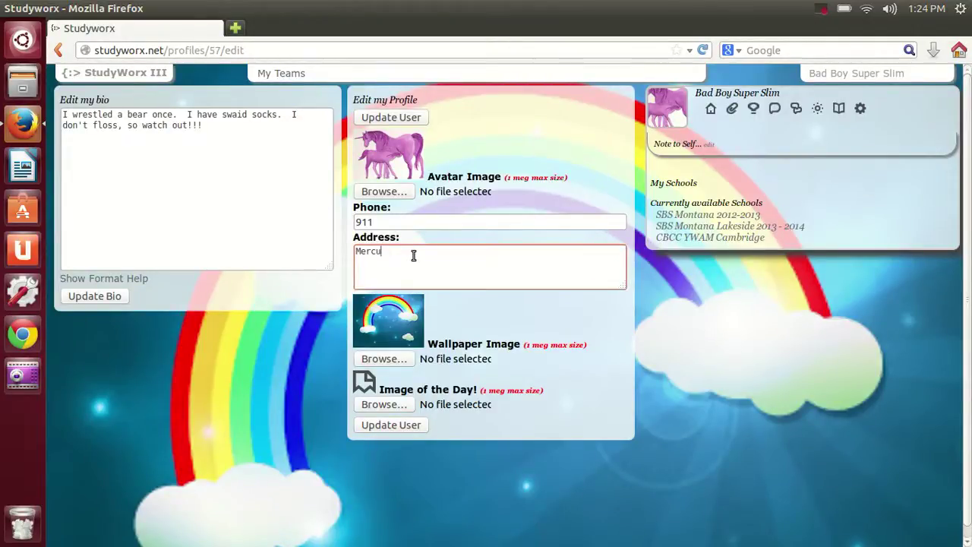
{"action": "type", "text": "Jupiter"}
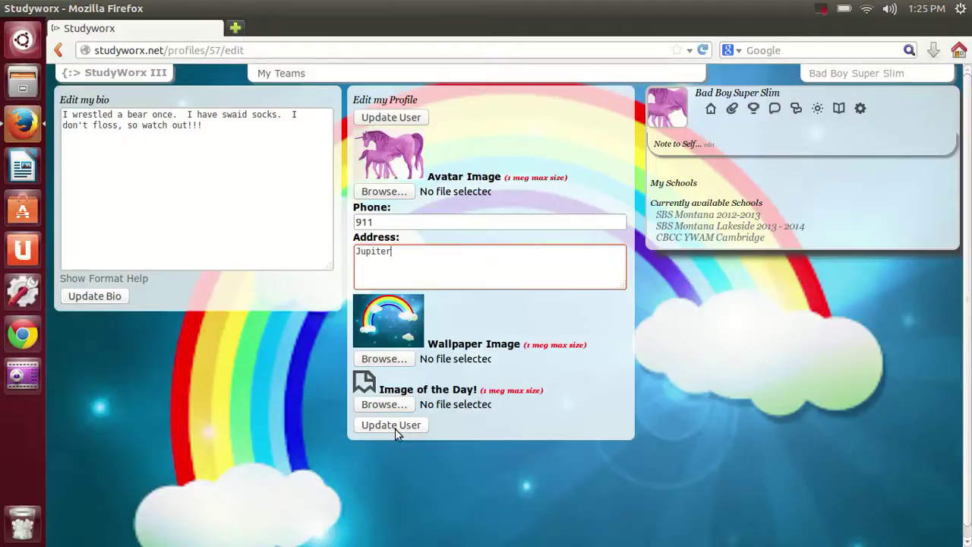
{"action": "left_click", "coordinate": [395, 429]}
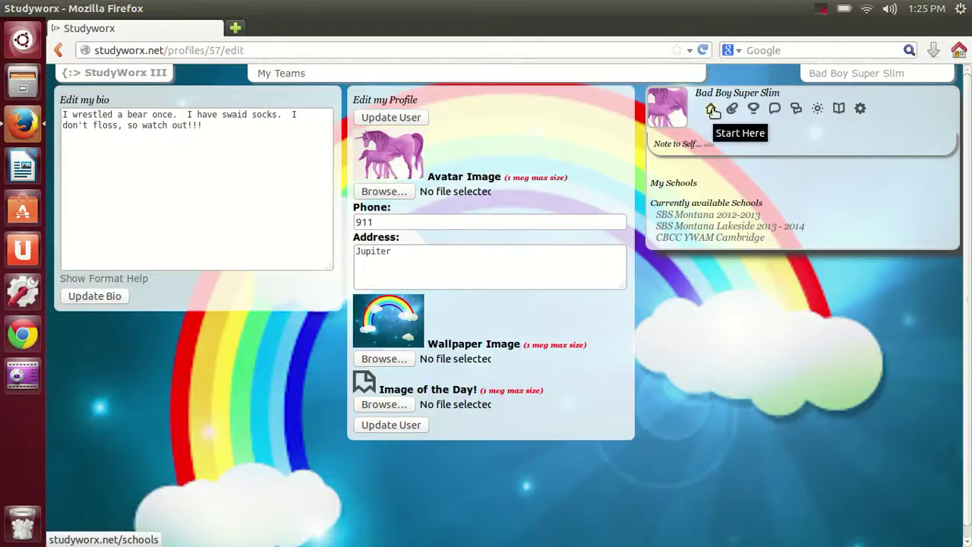
Set SBS Montana Lakeside 2013 - 2014 as the default school and return to its start page
{"action": "left_click", "coordinate": [712, 110]}
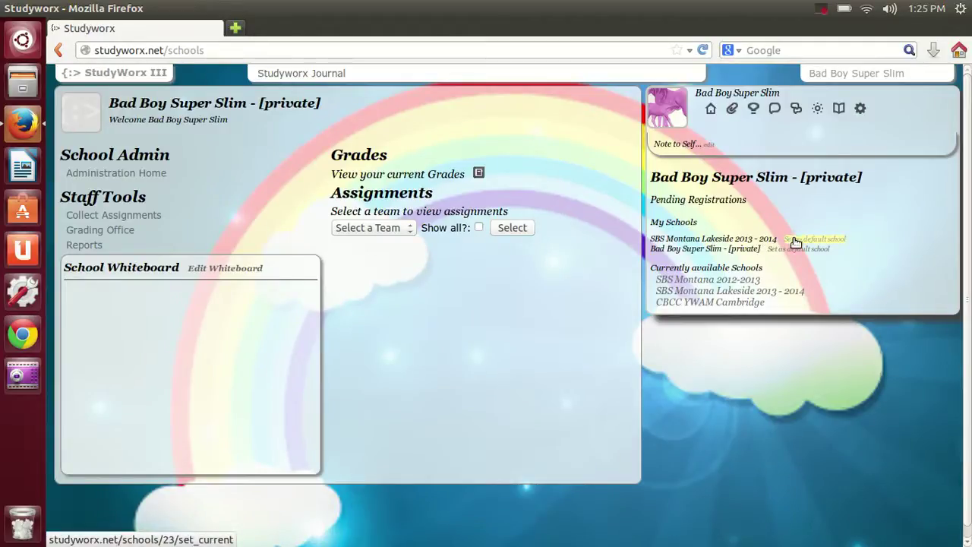
{"action": "left_click", "coordinate": [793, 239]}
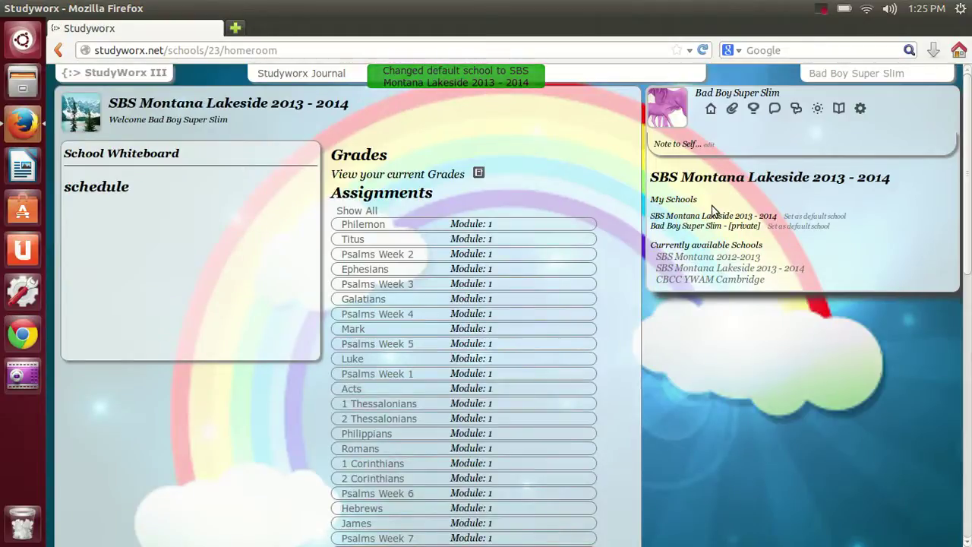
{"action": "left_click", "coordinate": [711, 111]}
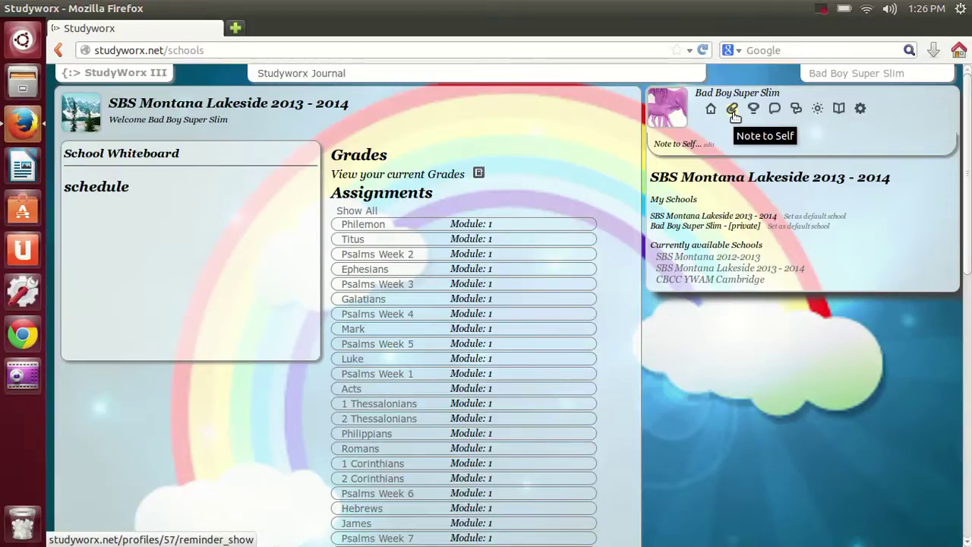
Save a Note to Self reading 'Don't forget to remember!!!'
{"action": "left_click", "coordinate": [710, 145]}
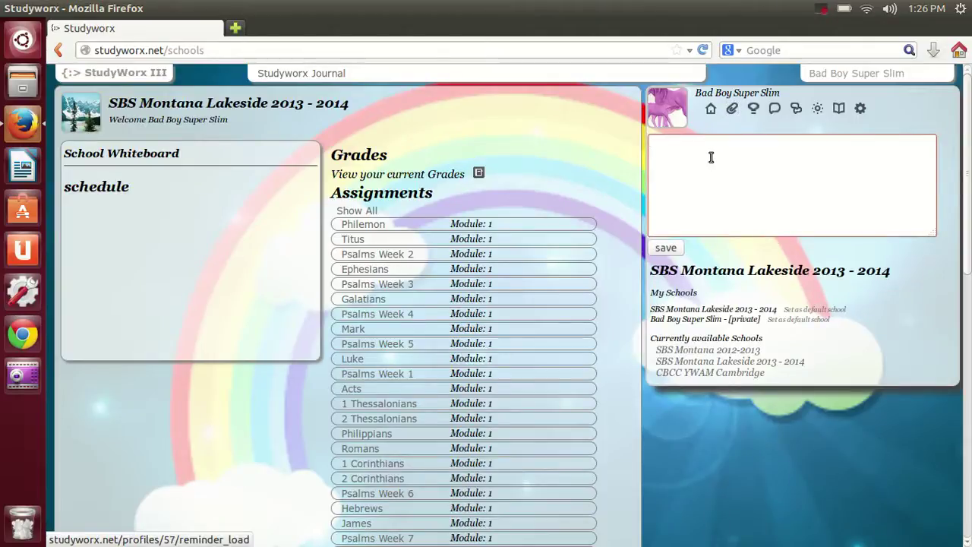
{"action": "type", "text": "Don't forget to r"}
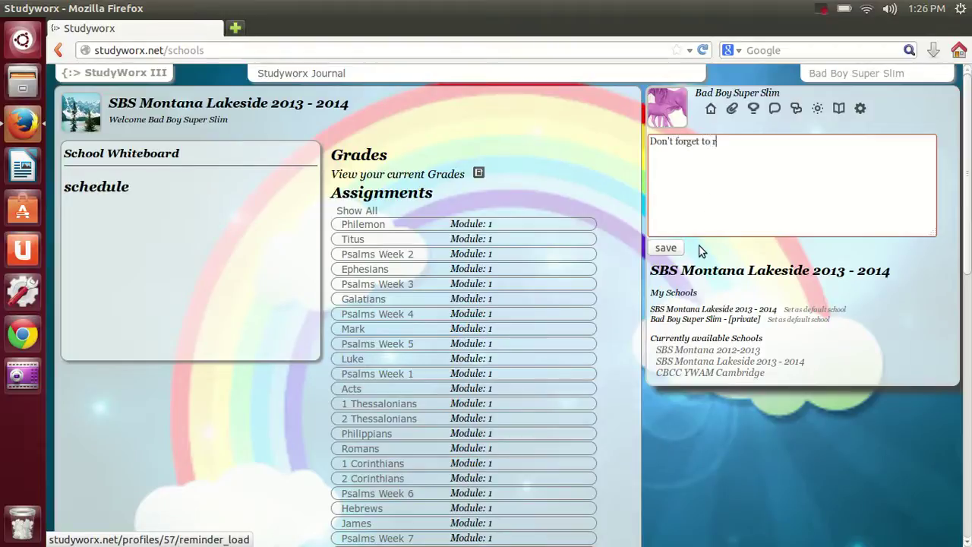
{"action": "type", "text": "emember!!!"}
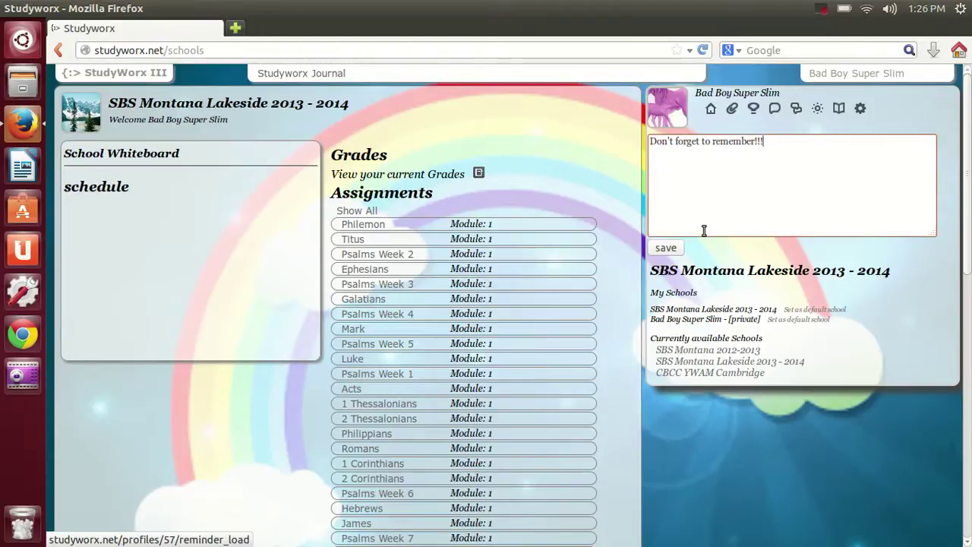
{"action": "left_click", "coordinate": [666, 249]}
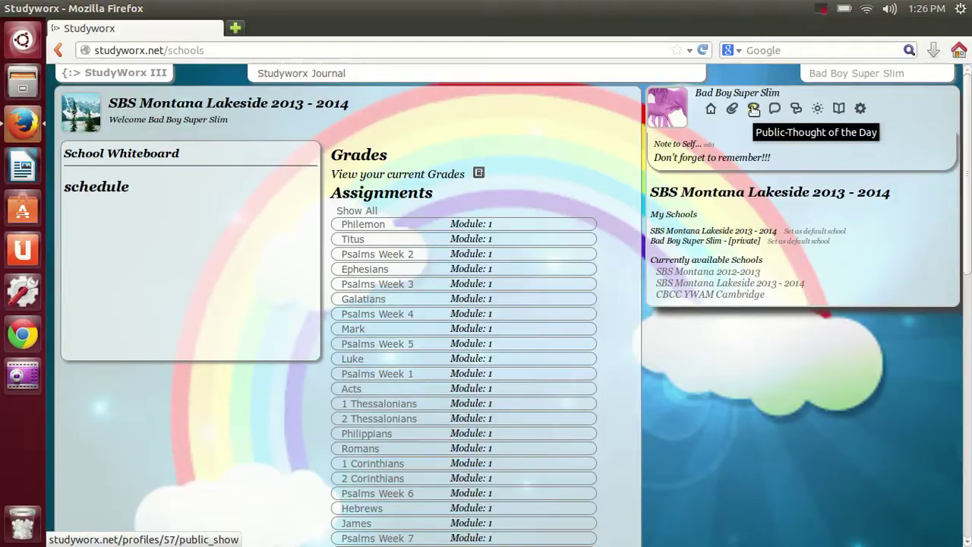
Save 'I hate coffee!!!' as the public Thought of the Day
{"action": "left_click", "coordinate": [753, 109]}
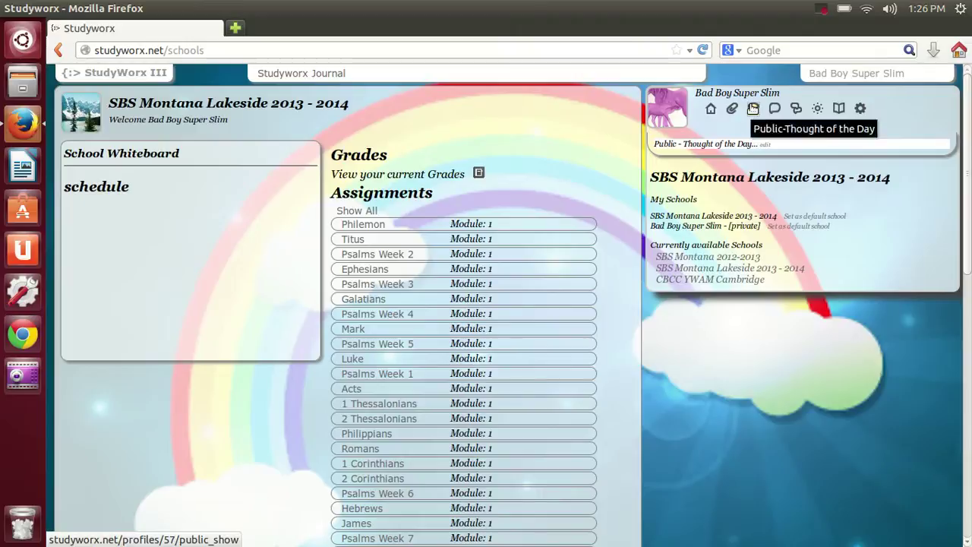
{"action": "left_click", "coordinate": [766, 146]}
{"action": "left_click", "coordinate": [748, 159]}
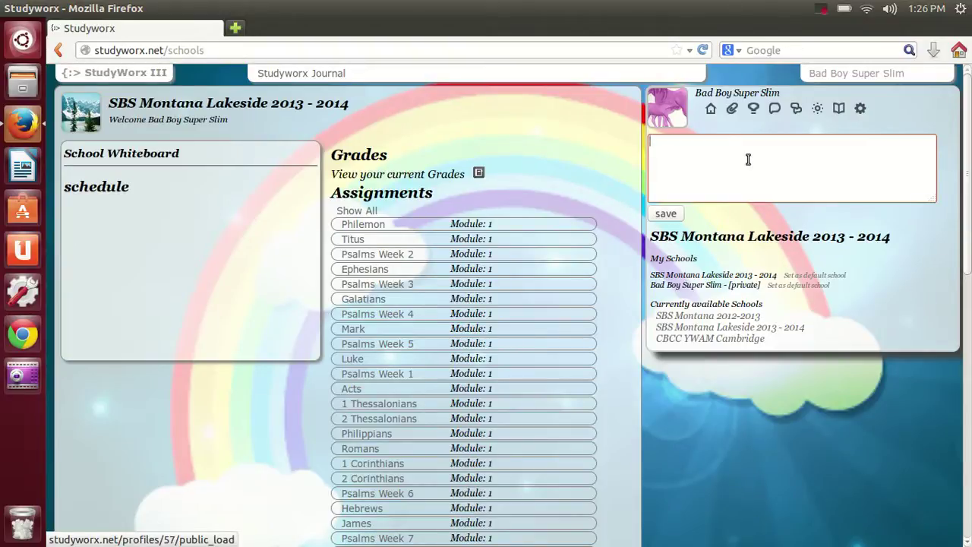
{"action": "type", "text": "I hate coffee!!!"}
{"action": "left_click", "coordinate": [667, 217]}
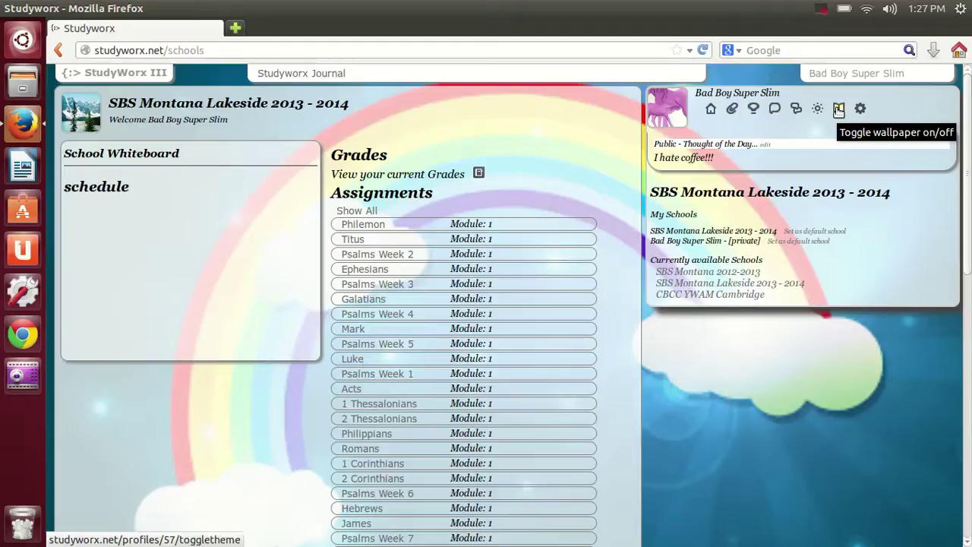
Toggle off the rainbow wallpaper from the profile toolbar
{"action": "left_click", "coordinate": [839, 111]}
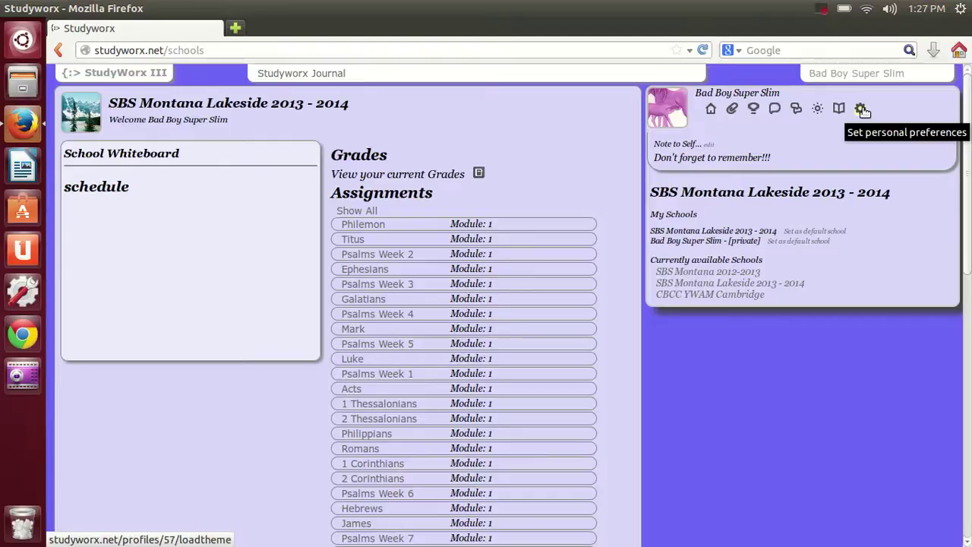
Change the page layout from Default-right to Default in personal settings and save
{"action": "left_click", "coordinate": [863, 111]}
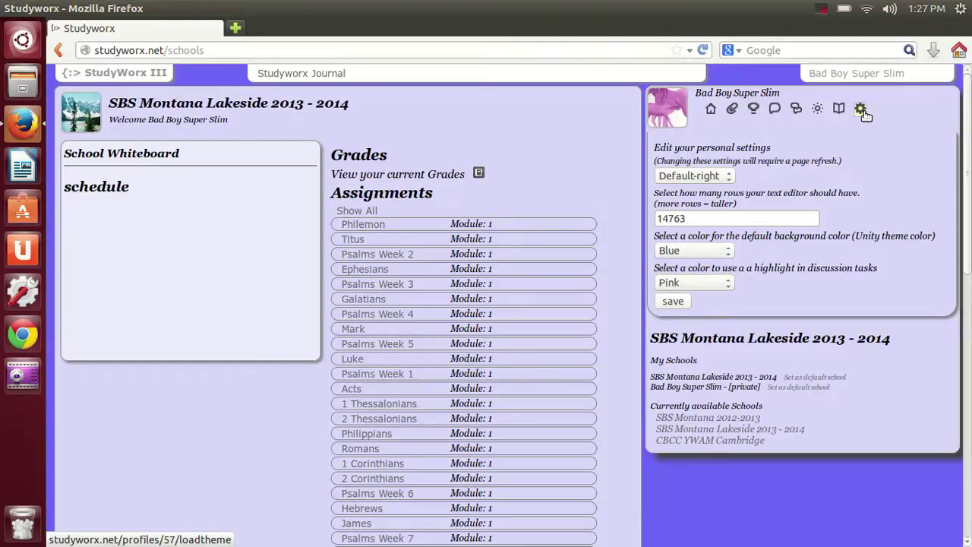
{"action": "left_click", "coordinate": [723, 177]}
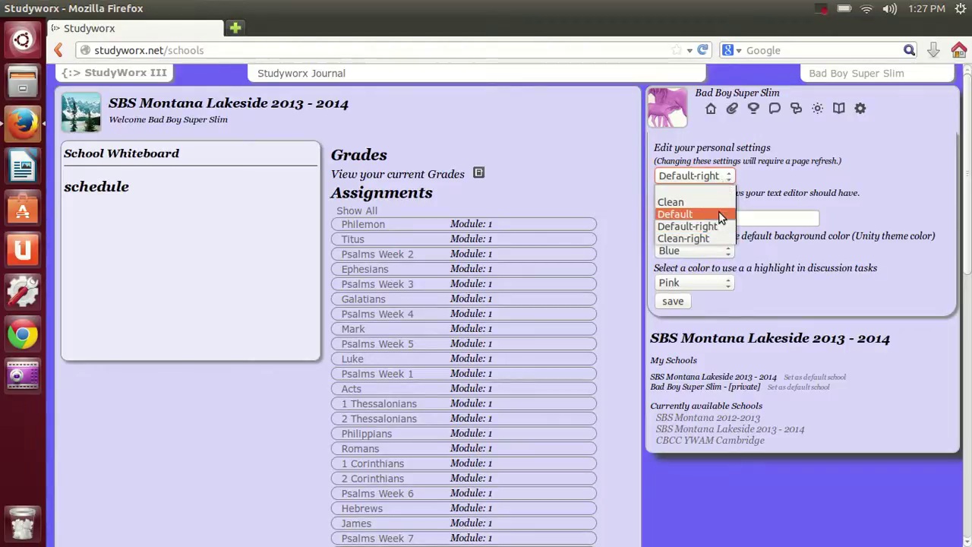
{"action": "left_click", "coordinate": [719, 213]}
{"action": "left_click", "coordinate": [673, 301]}
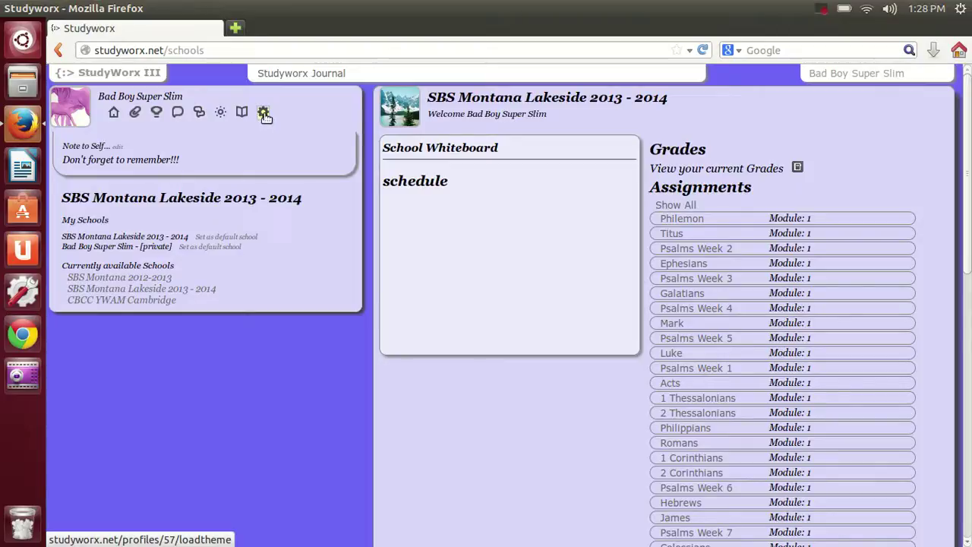
Select the Clean page layout in personal settings and save it
{"action": "left_click", "coordinate": [263, 112]}
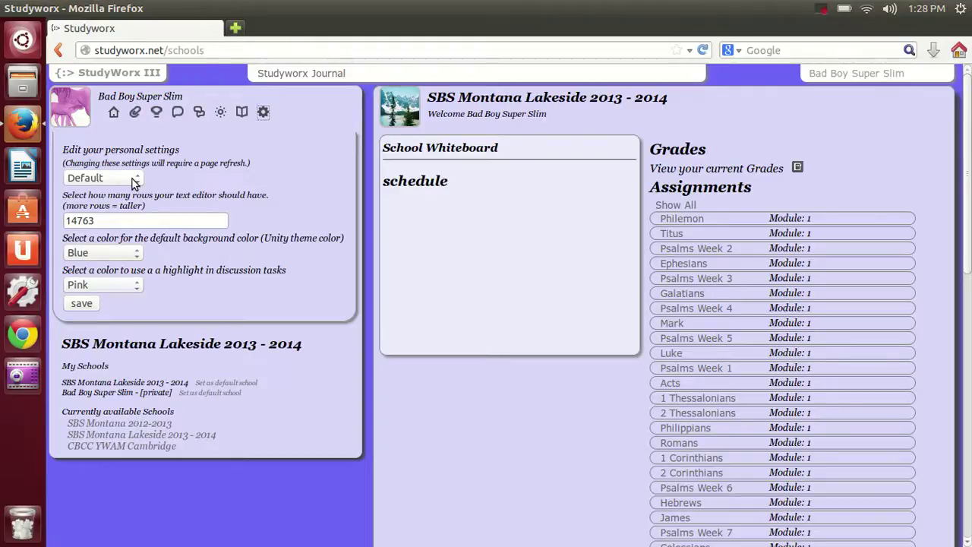
{"action": "left_click", "coordinate": [134, 182]}
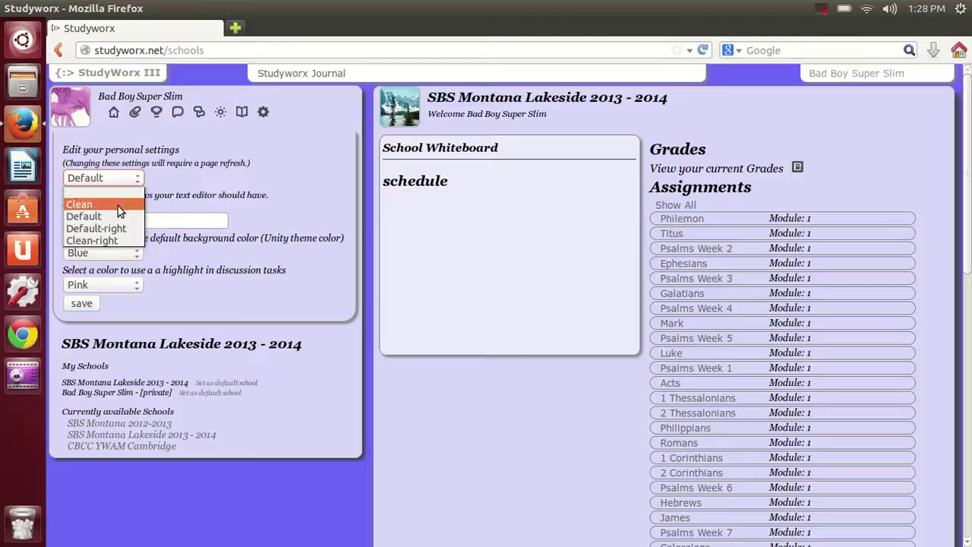
{"action": "left_click", "coordinate": [118, 206]}
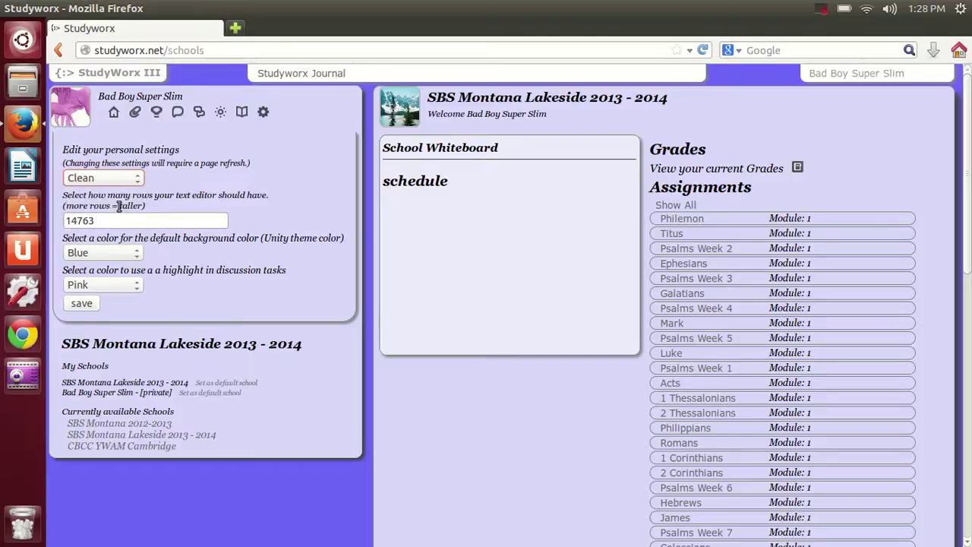
{"action": "left_click", "coordinate": [89, 304]}
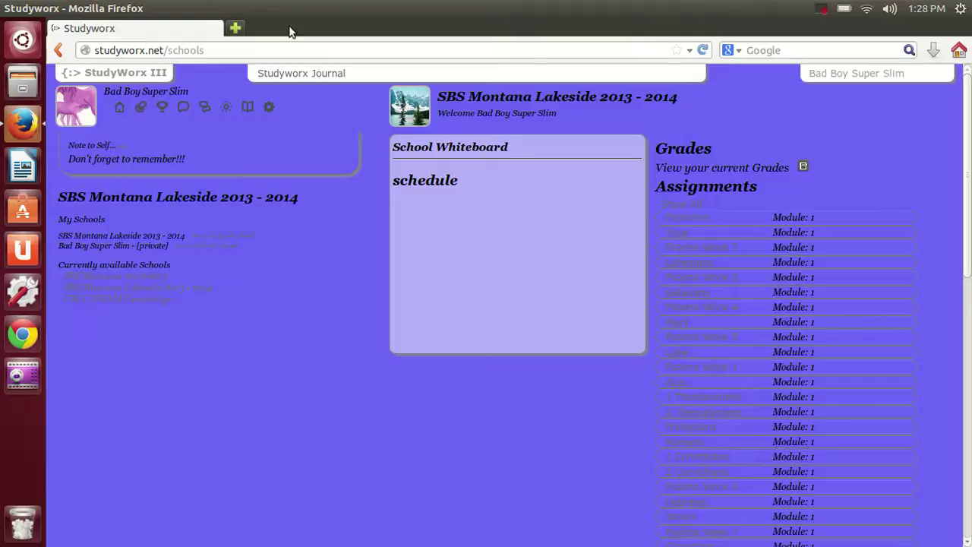
Replace the 14763 editor rows value with 99, choose Pink background colour, and save
{"action": "left_click", "coordinate": [268, 107]}
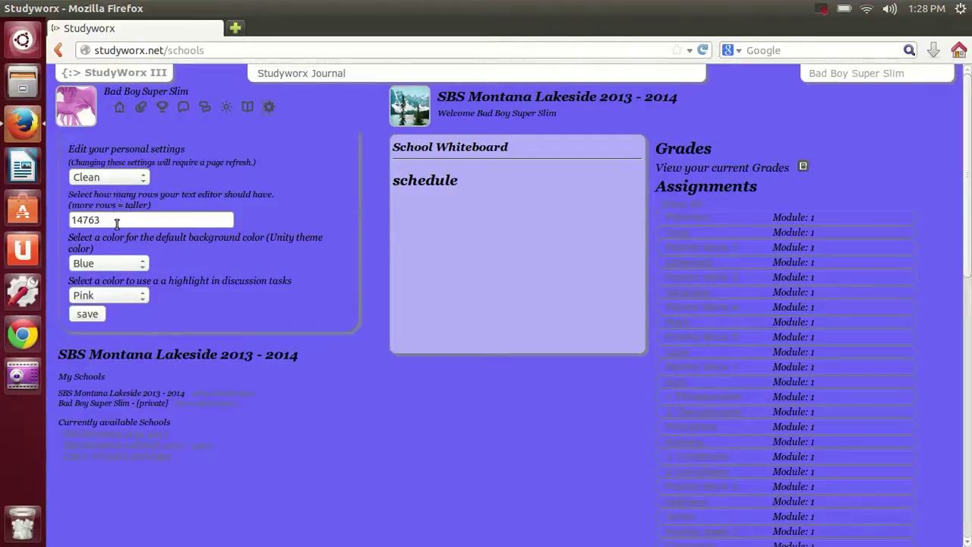
{"action": "double_click", "coordinate": [117, 221]}
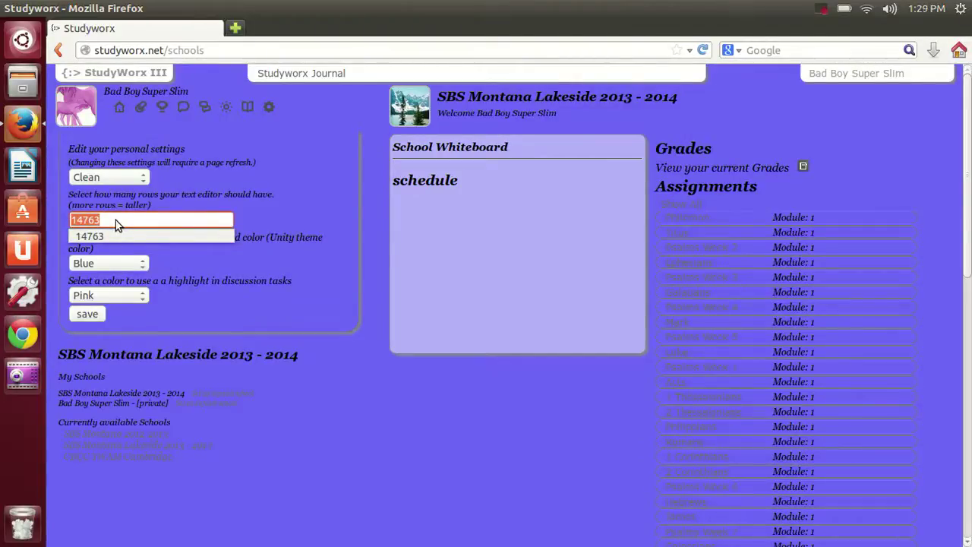
{"action": "key", "text": "BackSpace"}
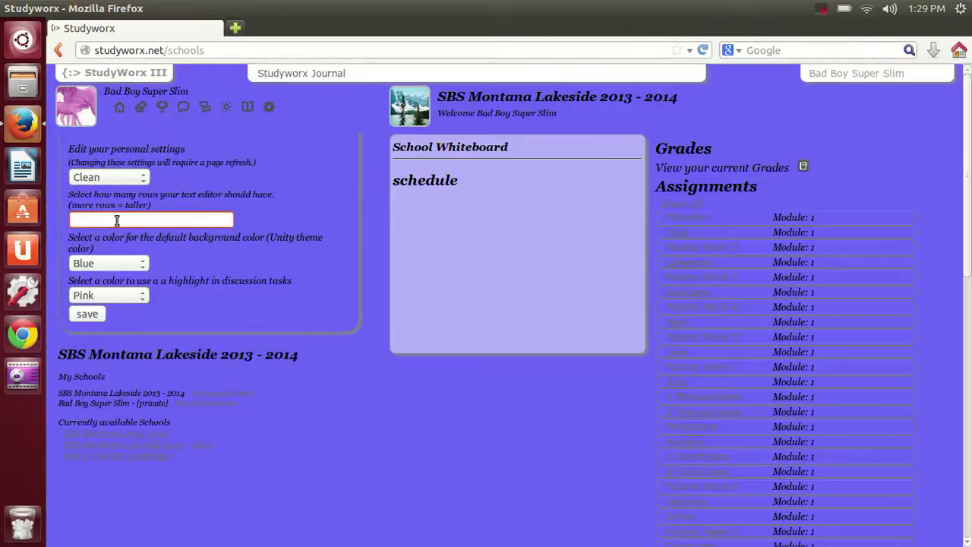
{"action": "type", "text": "3"}
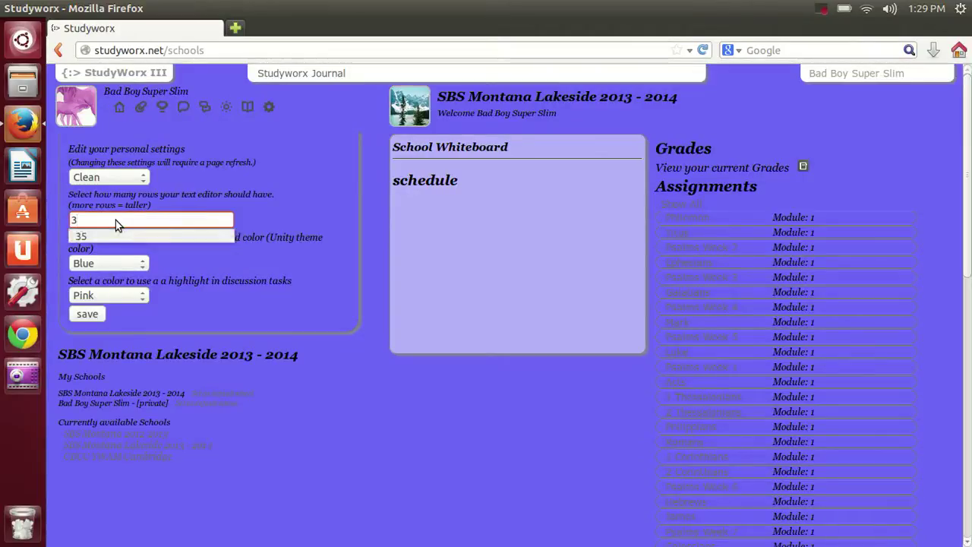
{"action": "key", "text": "BackSpace"}
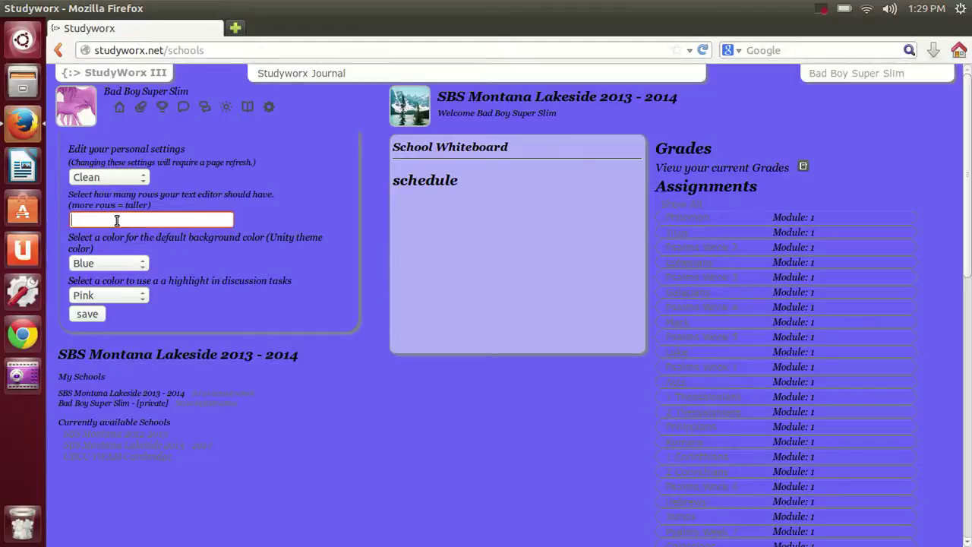
{"action": "left_click", "coordinate": [117, 220]}
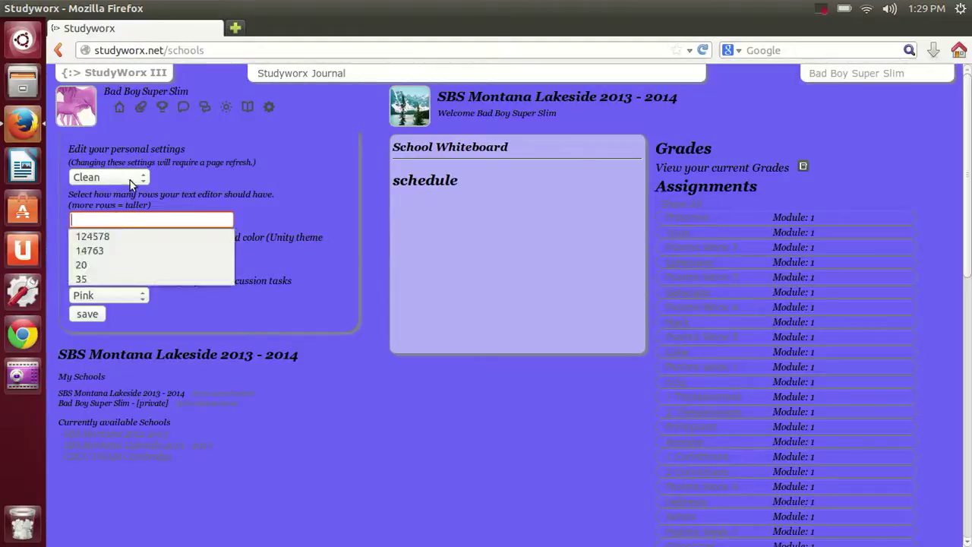
{"action": "type", "text": "99"}
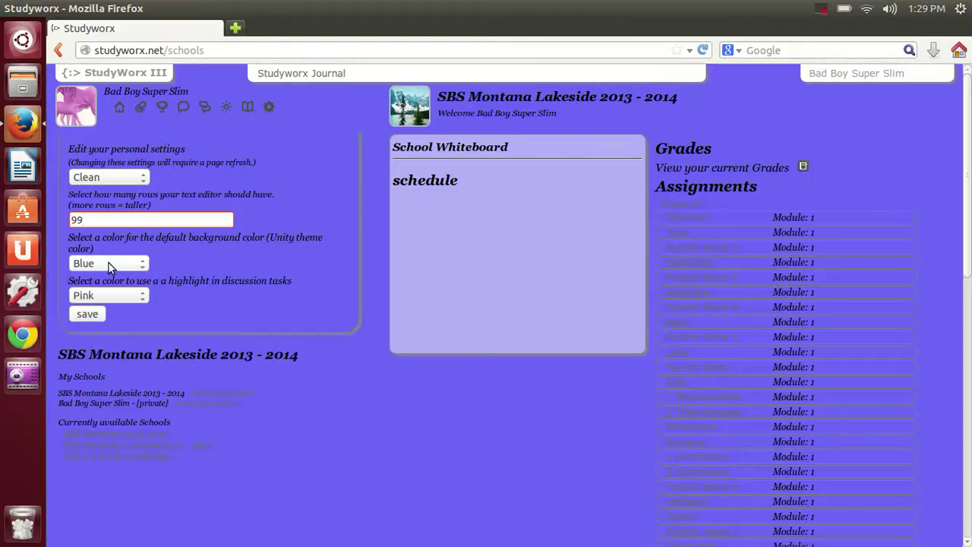
{"action": "left_click", "coordinate": [108, 263]}
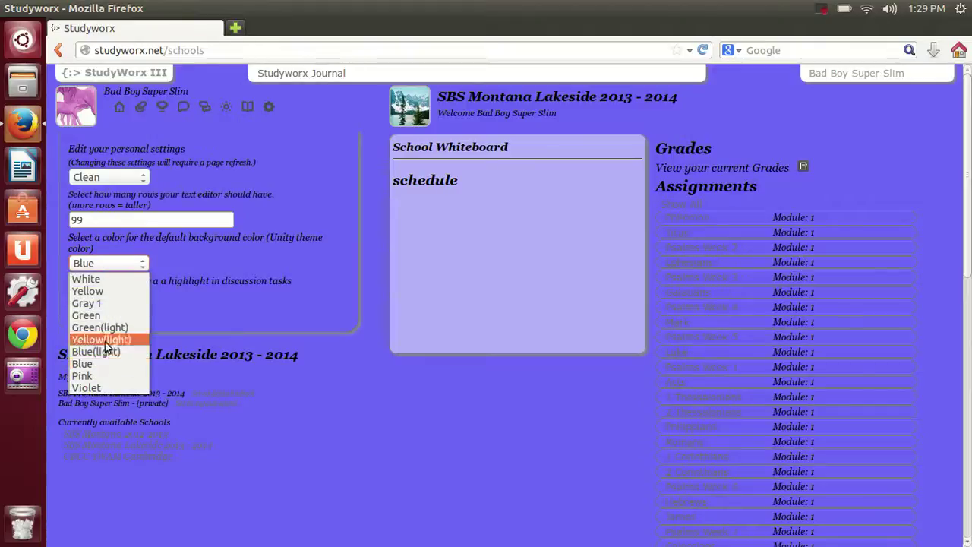
{"action": "left_click", "coordinate": [99, 376]}
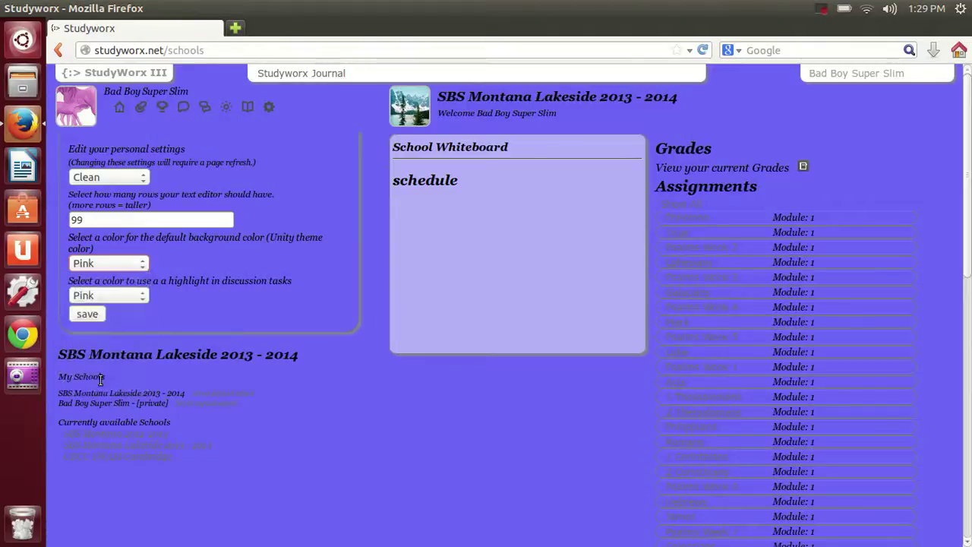
{"action": "left_click", "coordinate": [91, 315]}
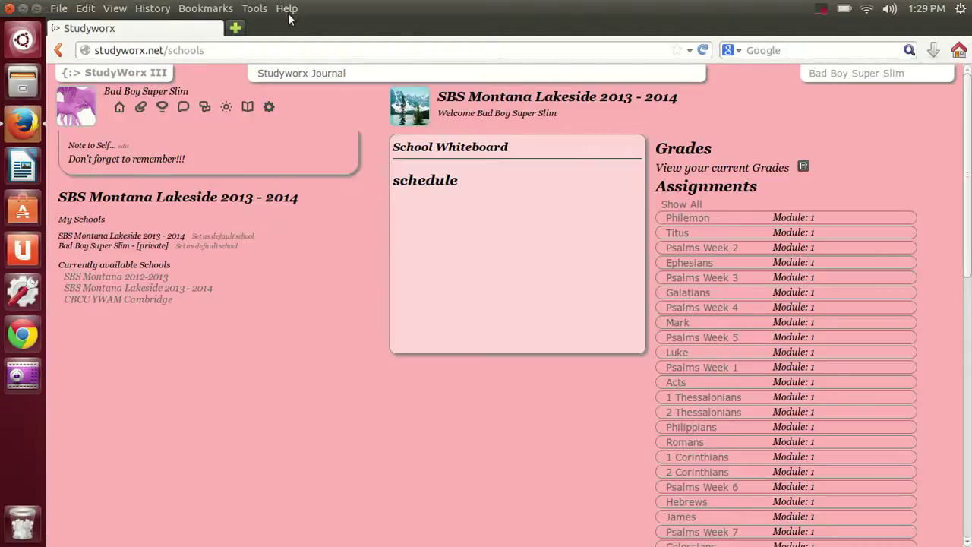
Set the discussion-task highlight colour to Yellow in personal settings and save
{"action": "left_click", "coordinate": [269, 107]}
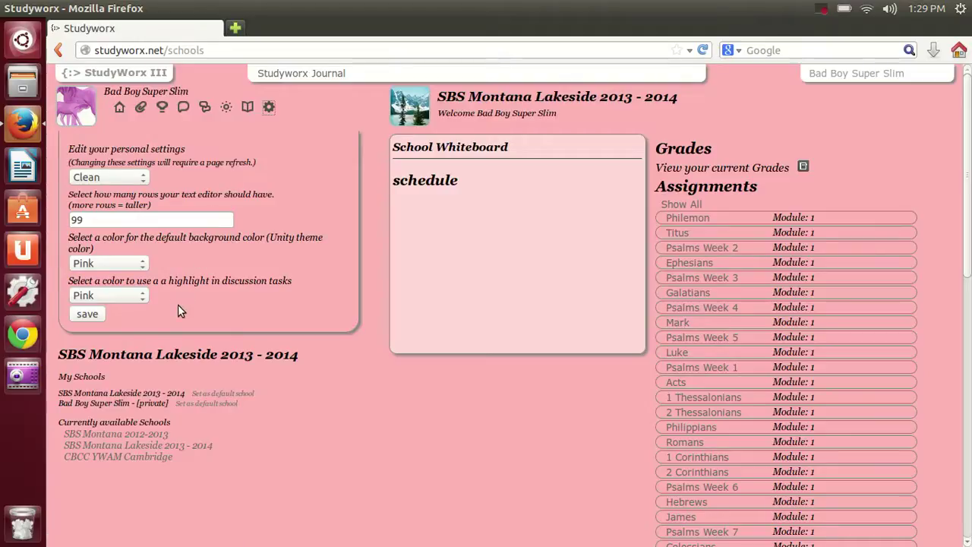
{"action": "left_click", "coordinate": [142, 297]}
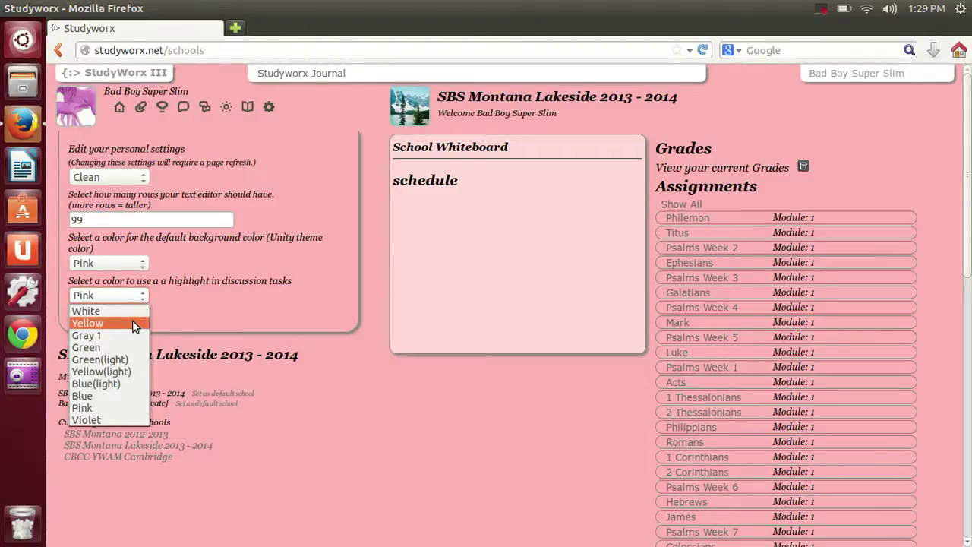
{"action": "left_click", "coordinate": [130, 322]}
{"action": "left_click", "coordinate": [96, 317]}
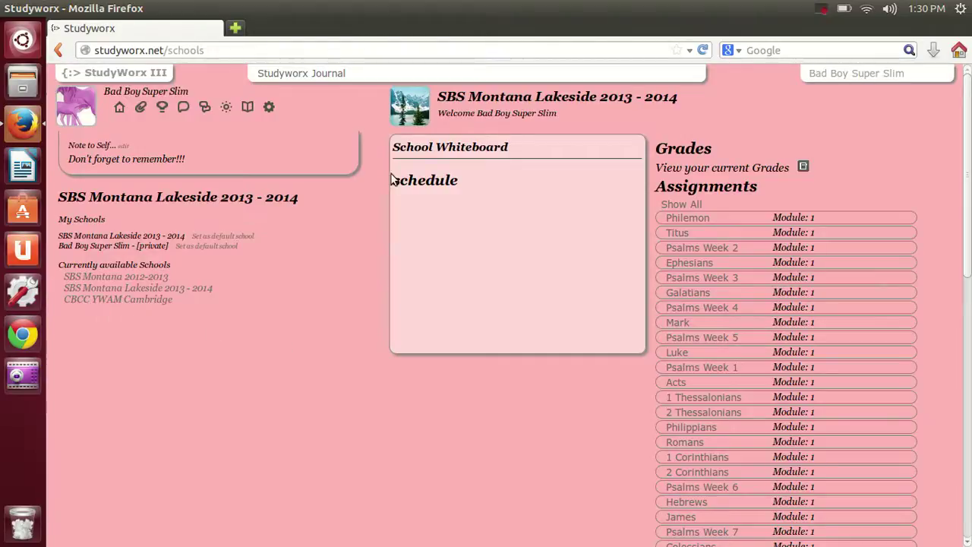
{"action": "left_click", "coordinate": [820, 9]}
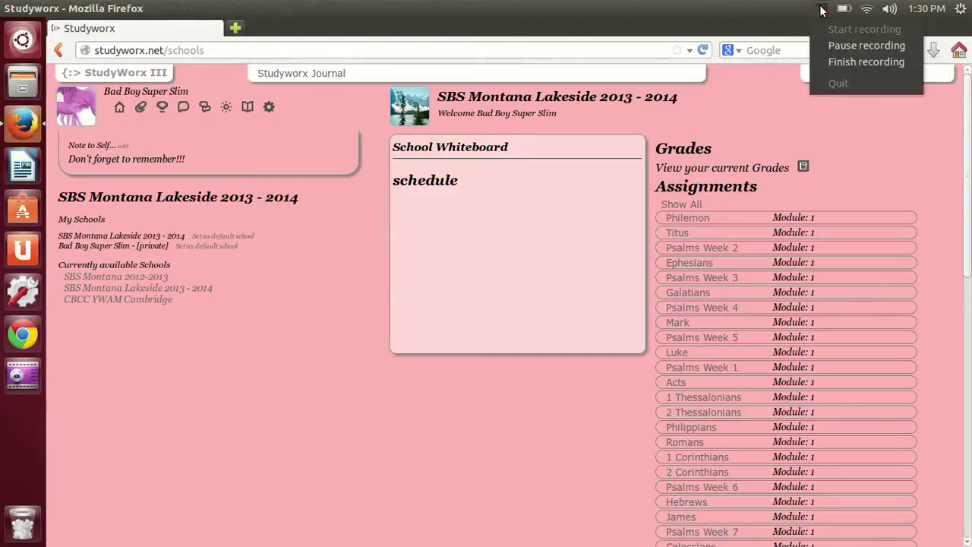